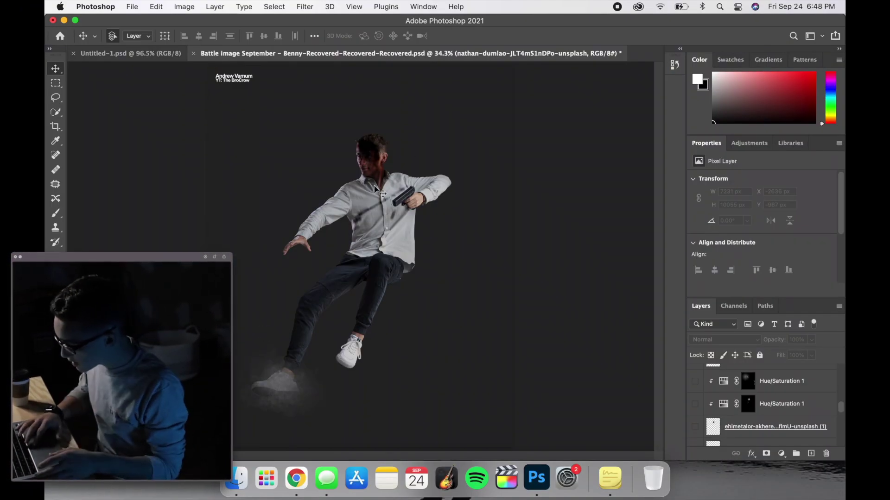
Zoom in to inspect the man's head, then zoom back out to the whole poster
key(super+plus)
scroll(374, 190, up, 5)
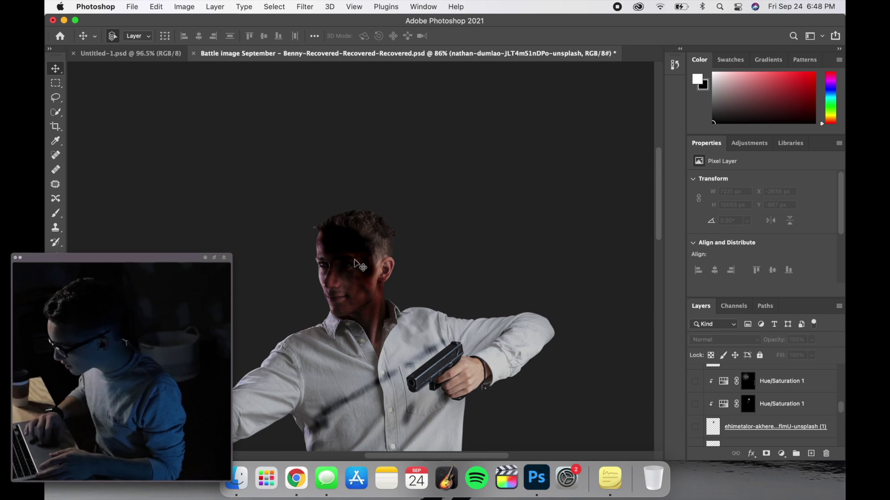
key(super+0)
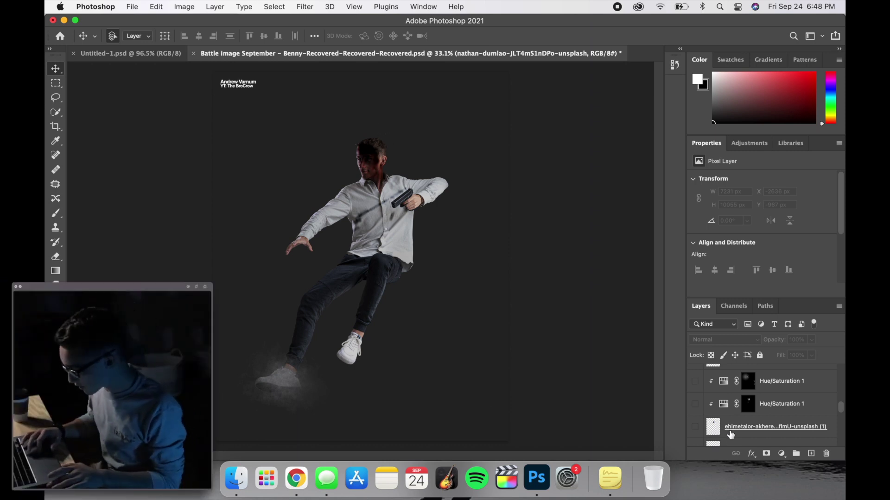
Turn on the cloudy city background photo and the spaceship layer
scroll(730, 435, down, 3)
scroll(716, 433, down, 3)
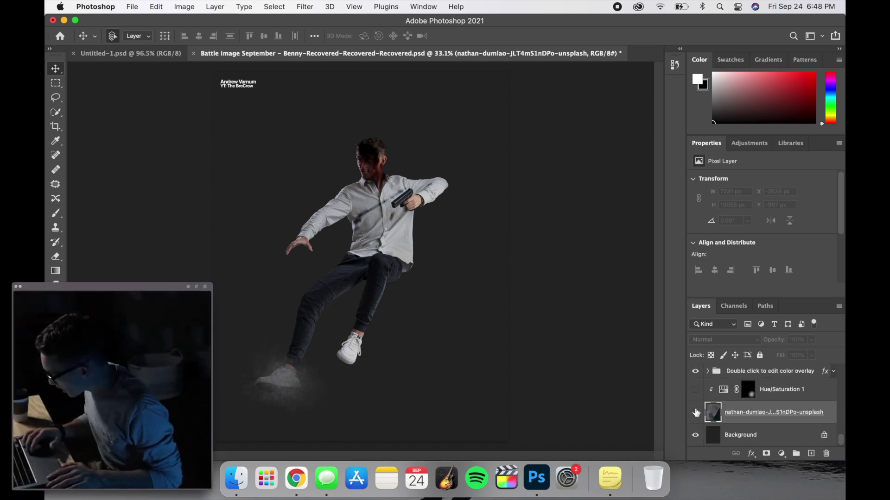
click(695, 412)
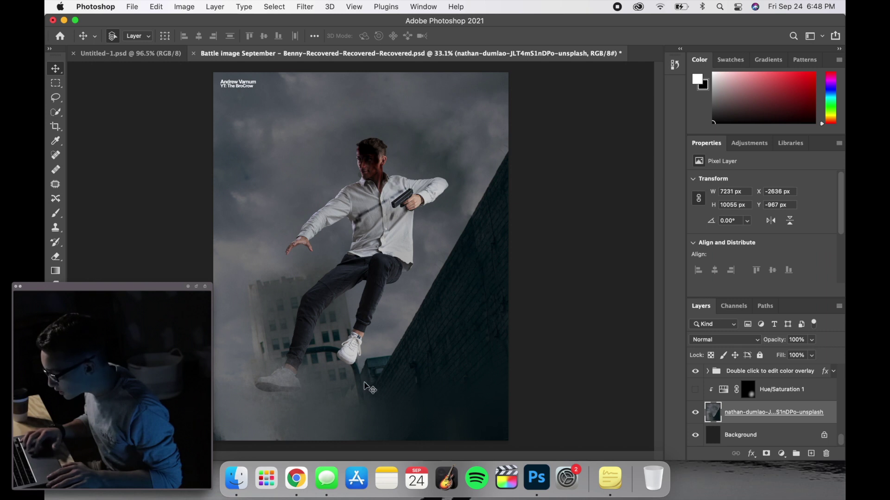
scroll(802, 438, up, 3)
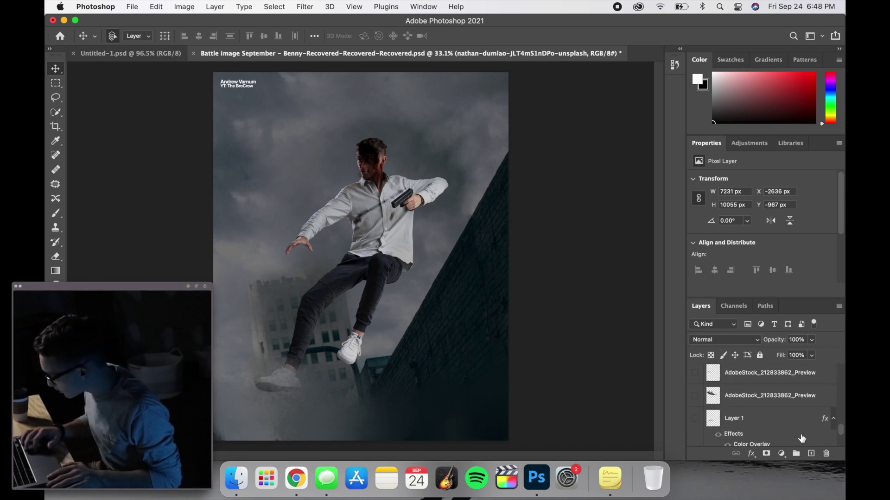
scroll(700, 400, down, 3)
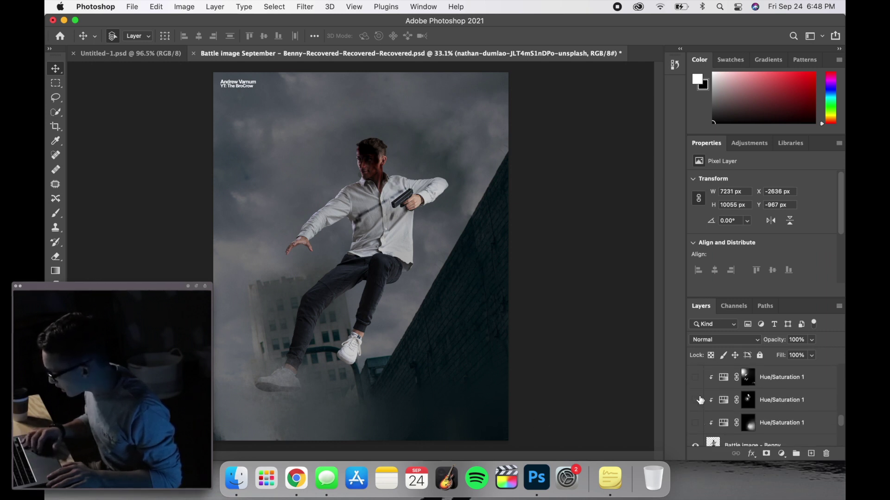
scroll(700, 400, down, 3)
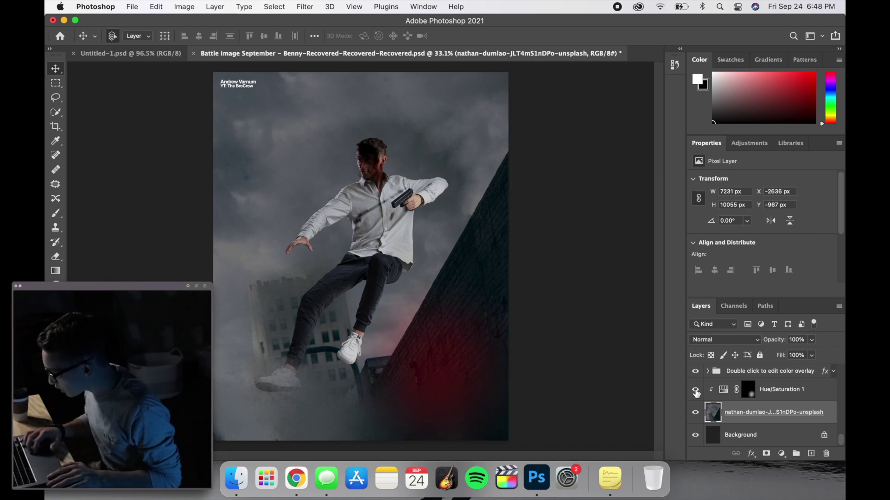
scroll(696, 393, up, 2)
scroll(697, 396, up, 1)
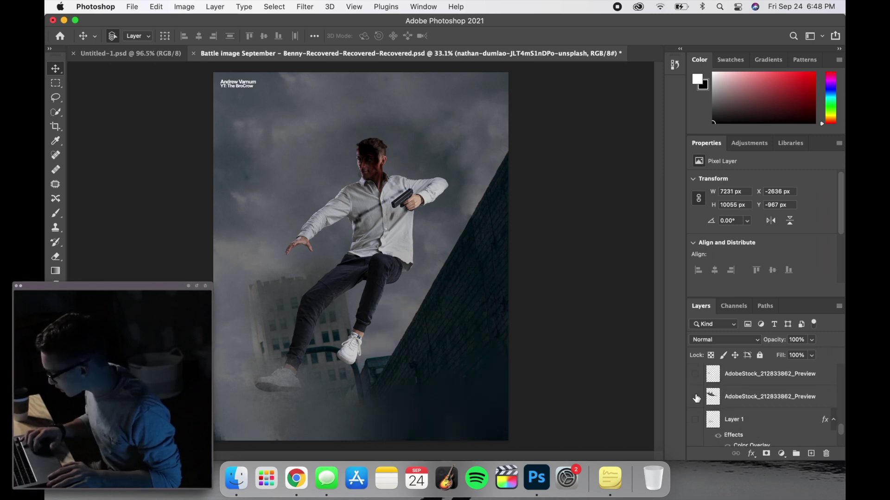
click(696, 397)
Turn on the purple Hue/Saturation 1 tint over the man
scroll(696, 397, up, 2)
scroll(696, 397, up, 1)
scroll(700, 406, down, 1)
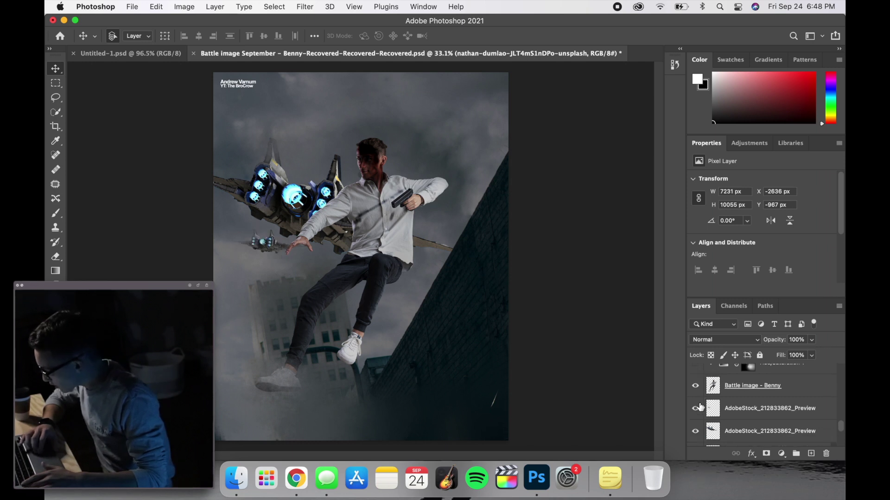
scroll(699, 408, down, 2)
scroll(699, 409, up, 5)
scroll(696, 421, up, 2)
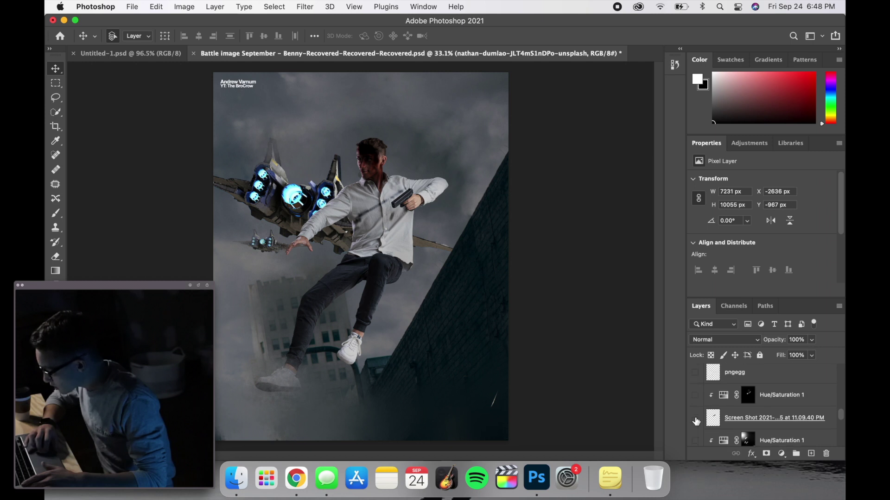
scroll(696, 421, up, 1)
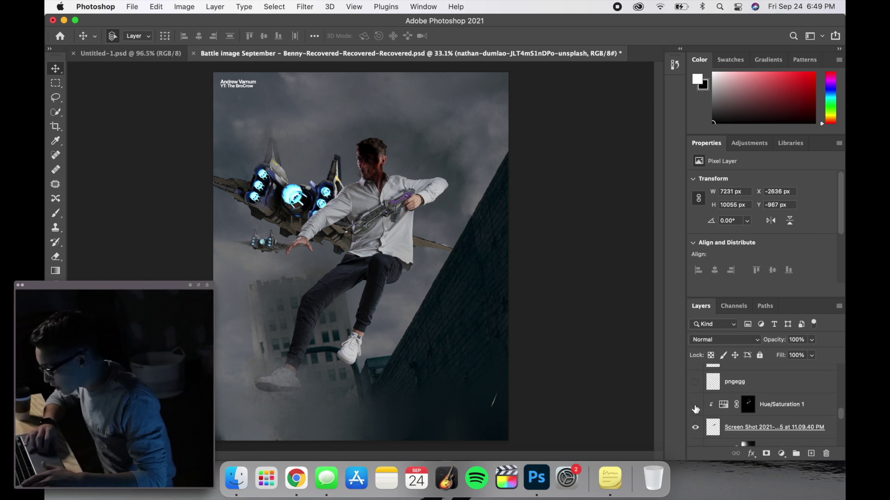
right_click(695, 406)
click(695, 407)
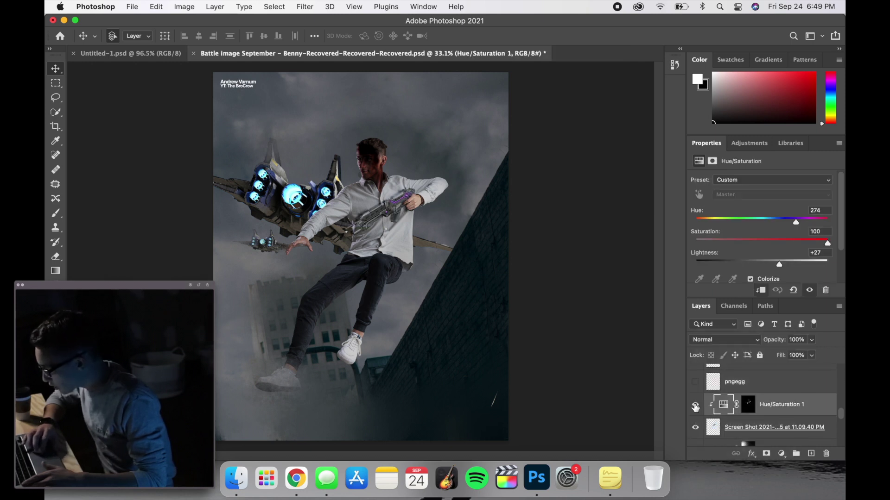
scroll(695, 406, down, 3)
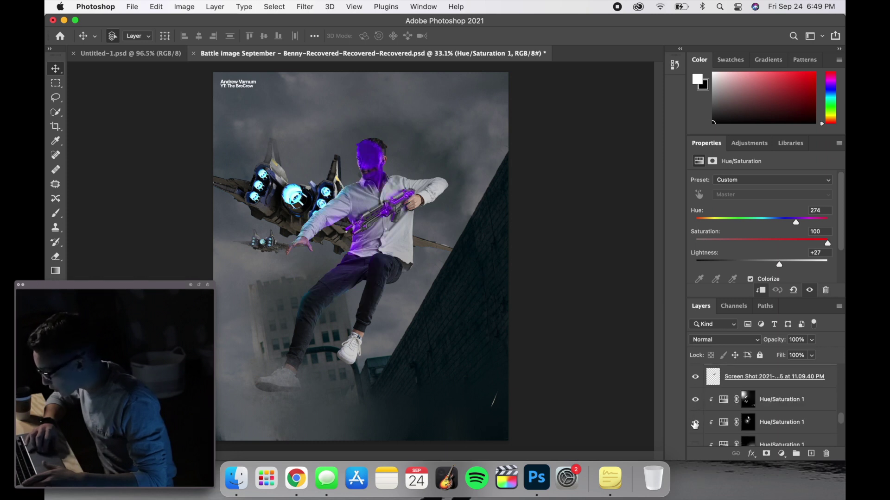
scroll(695, 424, down, 1)
scroll(695, 428, down, 2)
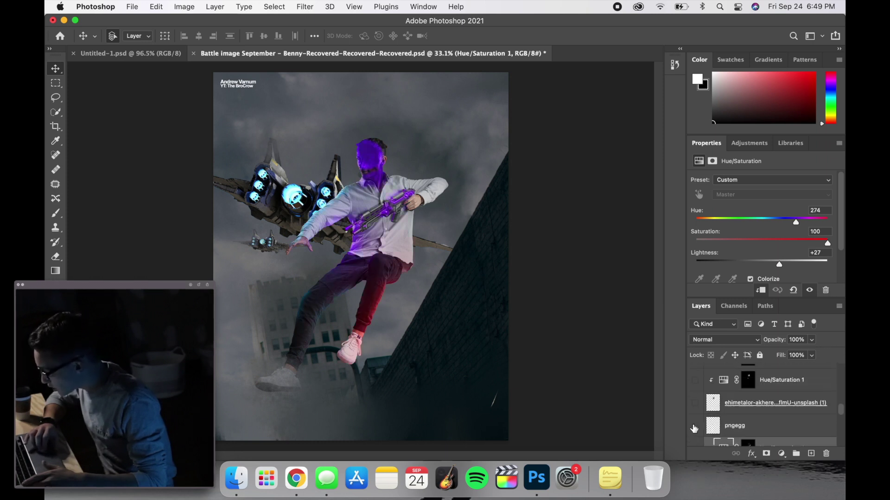
scroll(694, 429, down, 2)
scroll(694, 428, down, 1)
scroll(694, 428, down, 2)
scroll(694, 429, up, 1)
scroll(695, 429, up, 2)
scroll(694, 429, up, 1)
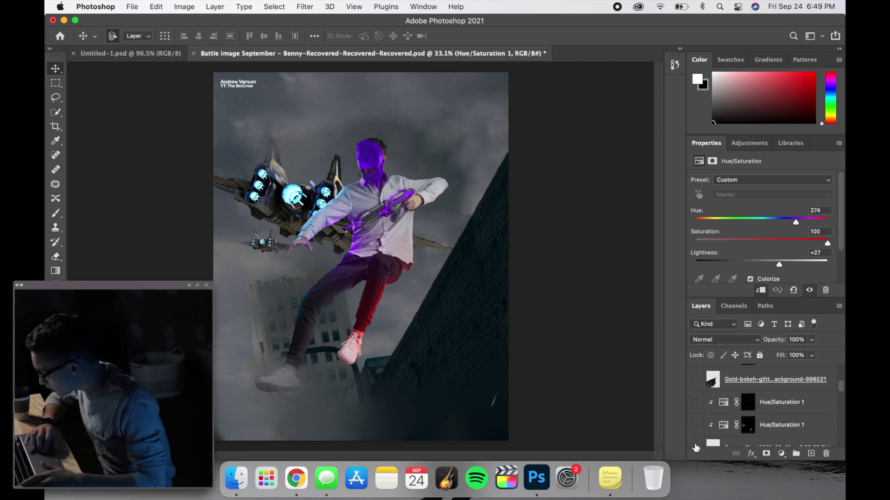
Make the black spherical drone at left visible
click(695, 446)
scroll(695, 447, down, 2)
scroll(697, 413, down, 1)
scroll(697, 414, down, 2)
scroll(697, 413, down, 1)
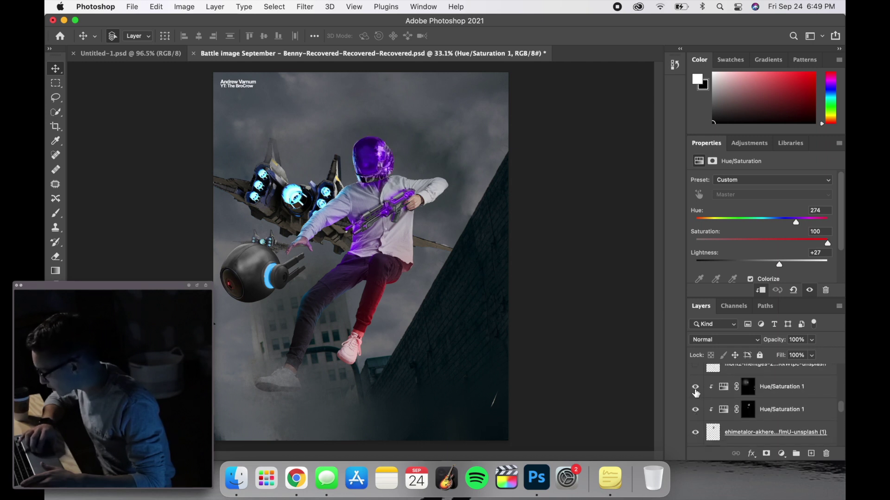
scroll(695, 393, up, 3)
scroll(696, 405, down, 5)
scroll(696, 409, down, 1)
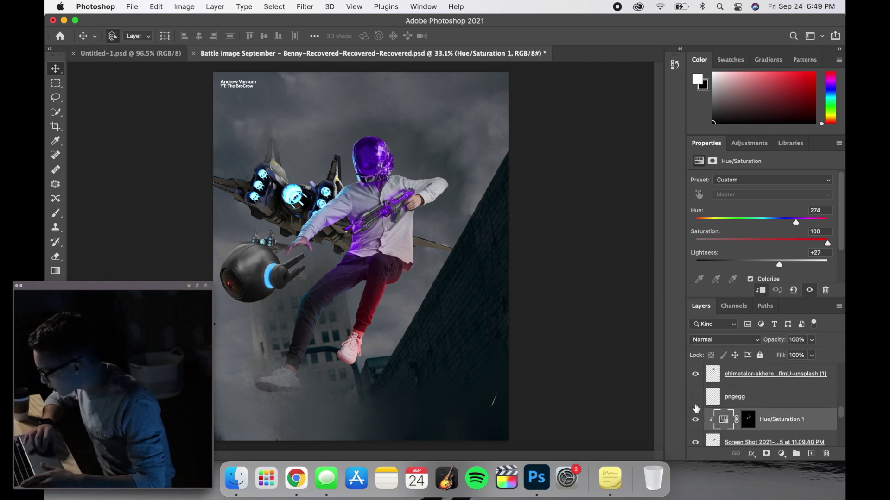
scroll(696, 405, down, 2)
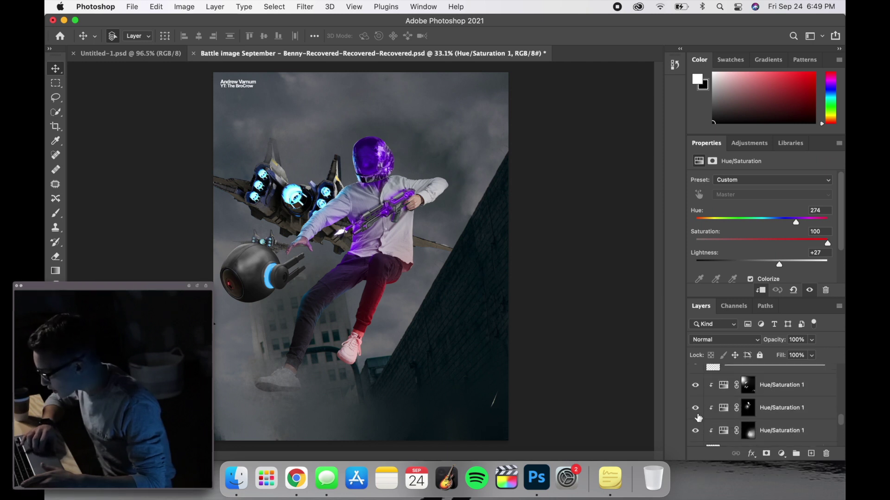
scroll(697, 417, down, 2)
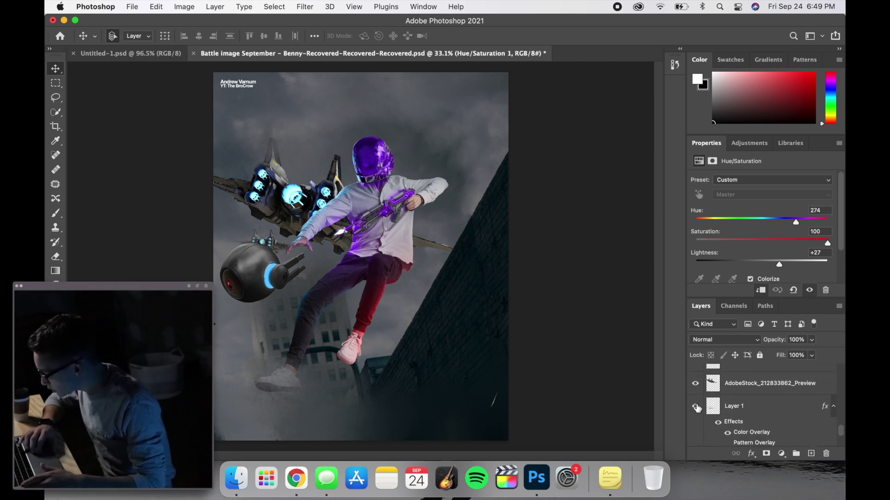
Show the glowing BUSTERS neon sign and the red glow at bottom right
click(695, 407)
scroll(697, 408, down, 1)
scroll(697, 408, down, 1)
scroll(697, 407, down, 2)
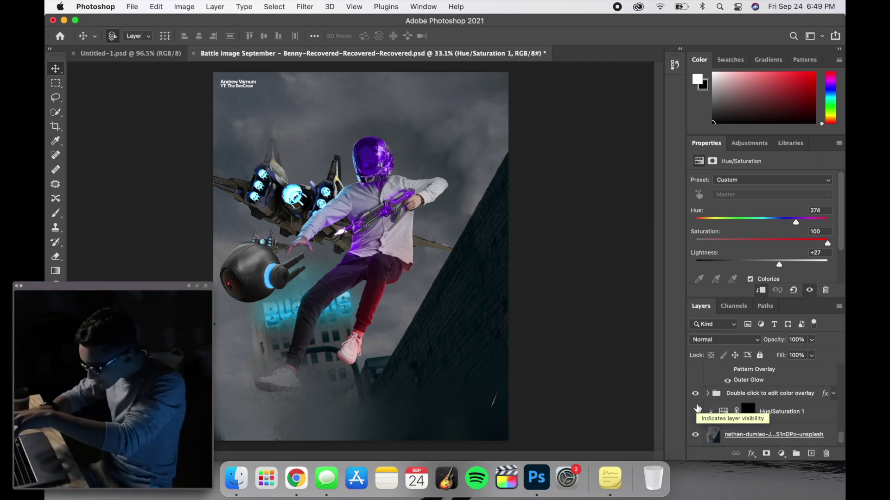
click(696, 412)
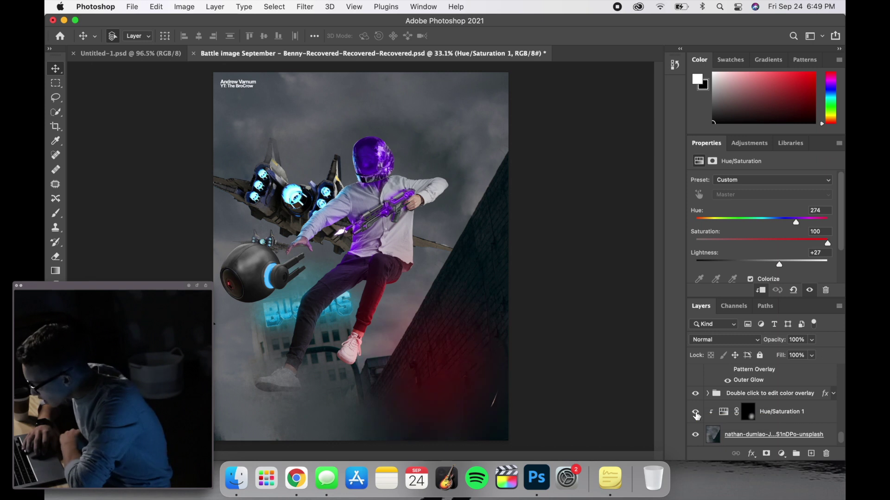
Turn on the red neon brick-wall sign and the AdobeStock_422704809_Preview layer
scroll(693, 400, up, 2)
scroll(692, 400, up, 1)
scroll(693, 400, up, 1)
scroll(692, 400, up, 2)
scroll(692, 399, up, 1)
scroll(692, 400, down, 4)
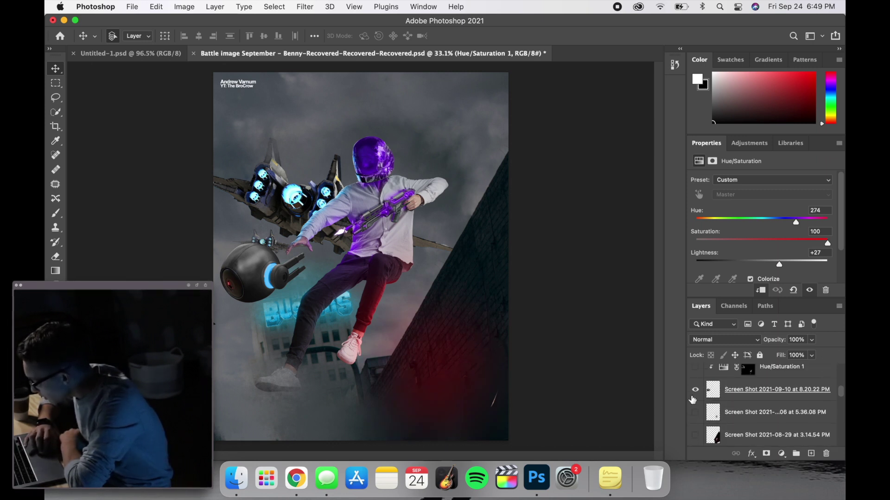
scroll(692, 399, down, 2)
scroll(692, 399, down, 1)
scroll(693, 399, down, 2)
scroll(693, 399, down, 2)
scroll(693, 399, down, 2)
scroll(692, 400, down, 2)
scroll(692, 400, down, 2)
scroll(692, 400, down, 2)
scroll(693, 399, up, 1)
scroll(693, 399, up, 2)
scroll(692, 400, down, 2)
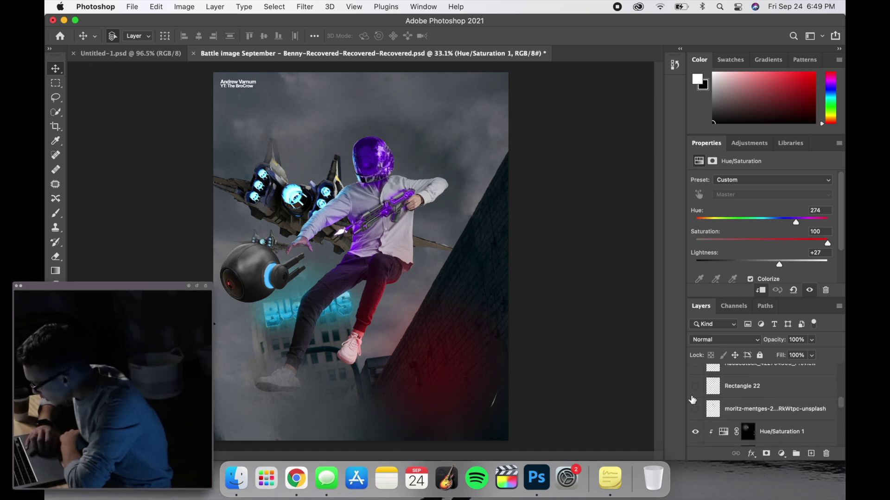
scroll(694, 412, up, 3)
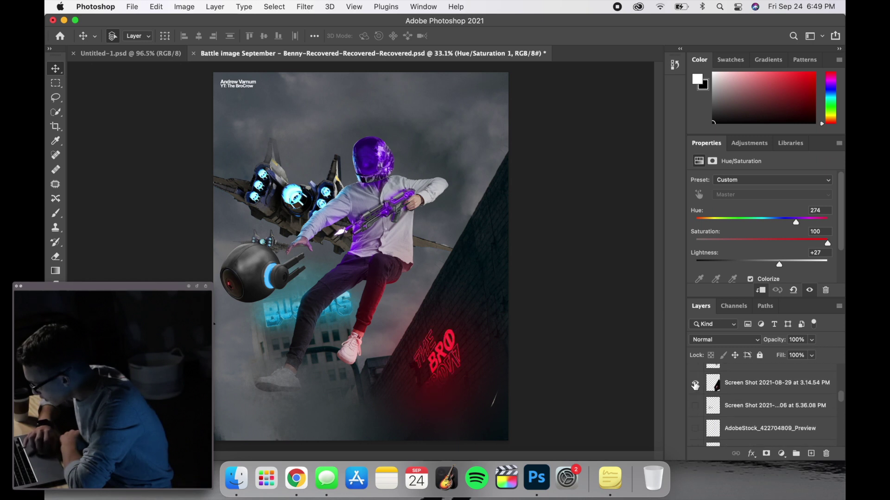
click(695, 406)
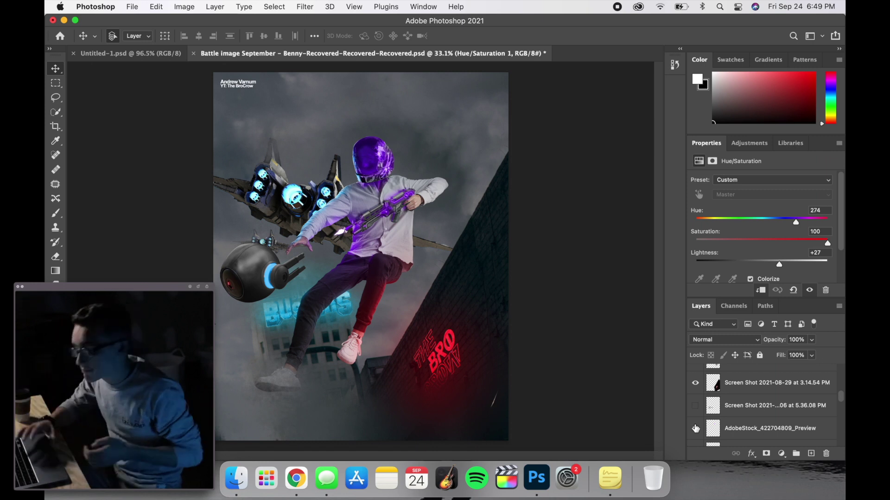
click(696, 436)
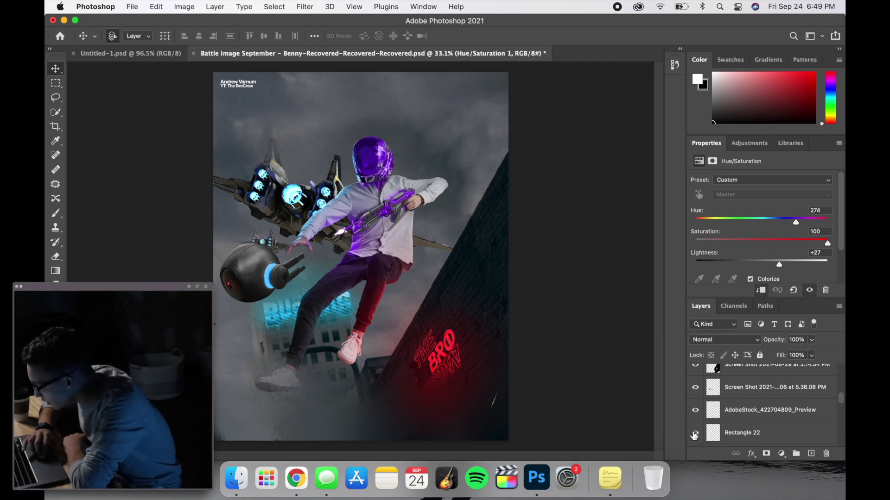
Turn on the purple neon BENJI title layer, completing the poster composite
scroll(694, 436, down, 1)
scroll(694, 436, down, 1)
scroll(695, 435, down, 1)
scroll(694, 436, down, 1)
scroll(695, 436, down, 2)
scroll(695, 436, down, 1)
scroll(695, 436, down, 1)
scroll(695, 436, down, 1)
scroll(695, 436, down, 1)
scroll(695, 435, up, 1)
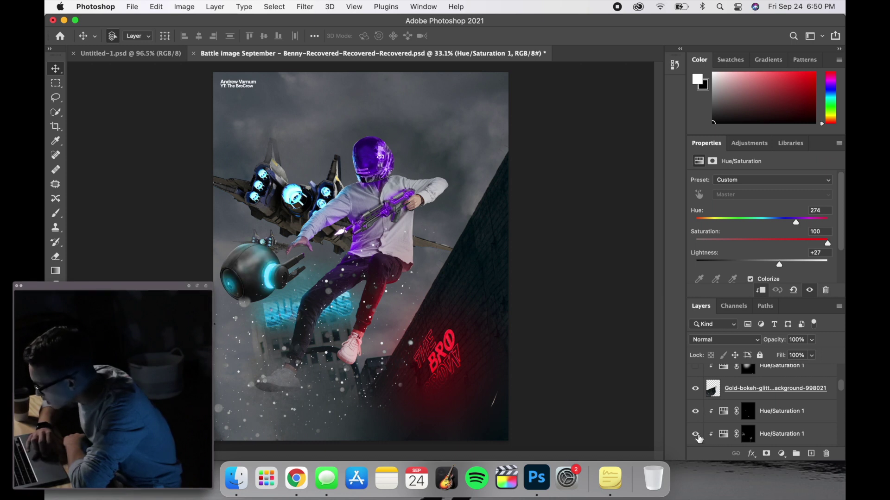
scroll(699, 438, up, 1)
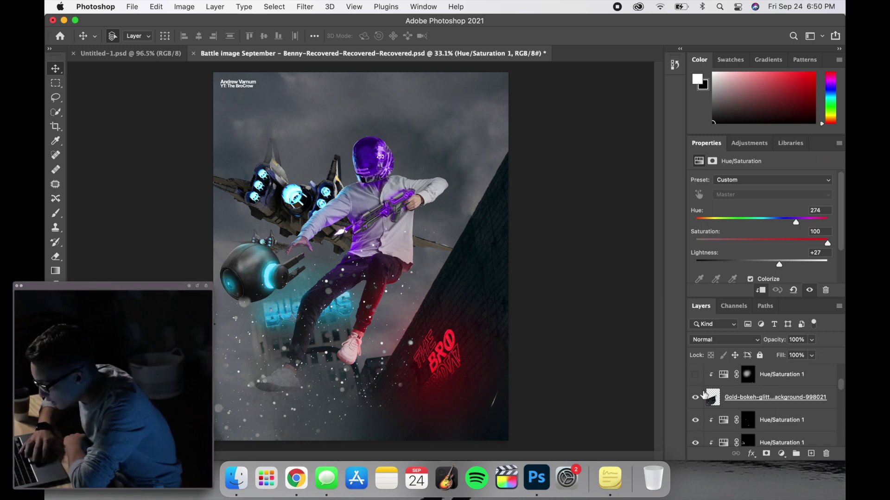
scroll(703, 397, up, 3)
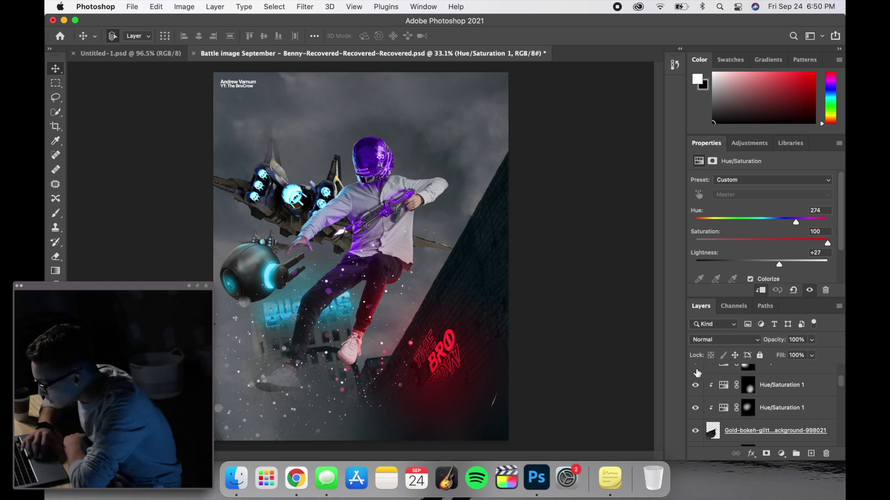
scroll(698, 373, up, 5)
click(696, 417)
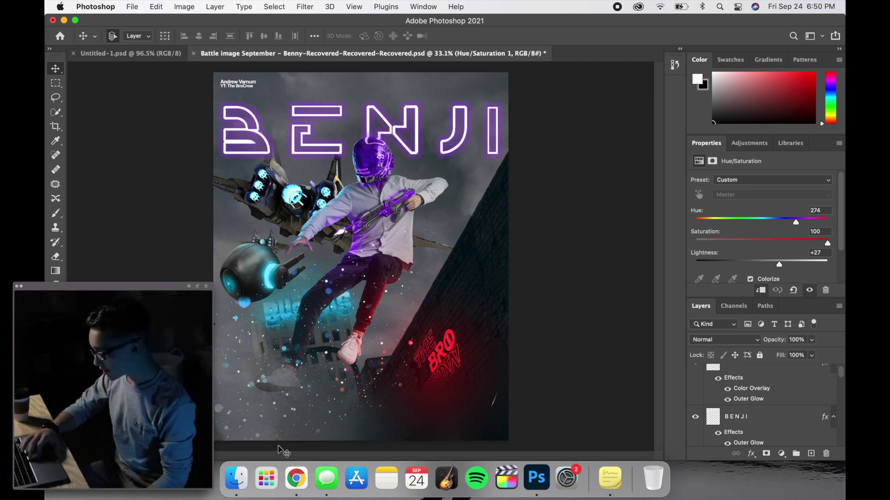
Switch from Photoshop to Chrome's Benny Productions Battles page
click(296, 478)
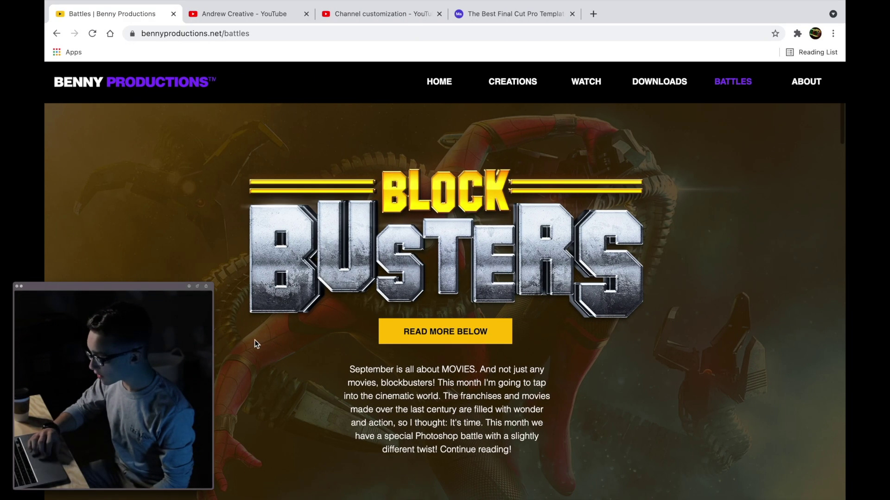
Review the September battle rules, September 25th deadline and past-entries gallery
scroll(199, 235, down, 1)
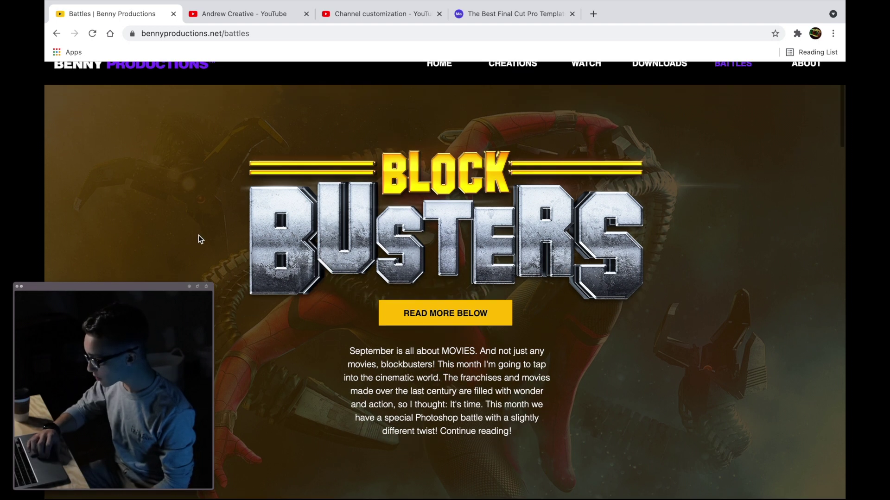
scroll(199, 235, down, 5)
scroll(199, 236, down, 3)
scroll(198, 237, down, 5)
scroll(199, 236, down, 1)
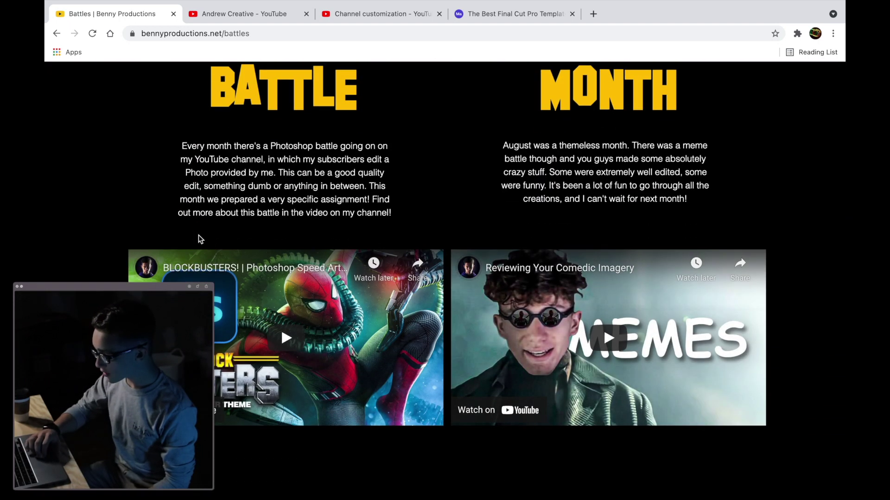
scroll(280, 345, up, 1)
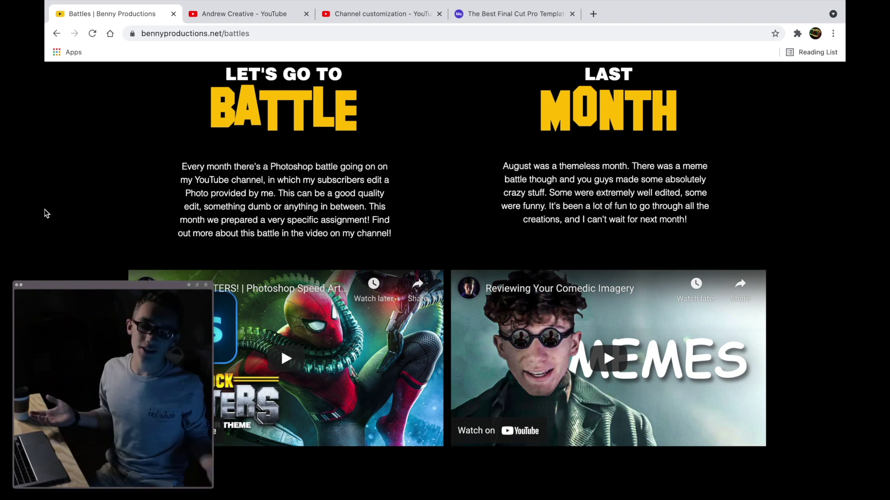
scroll(47, 213, down, 4)
scroll(46, 214, down, 8)
scroll(47, 213, up, 3)
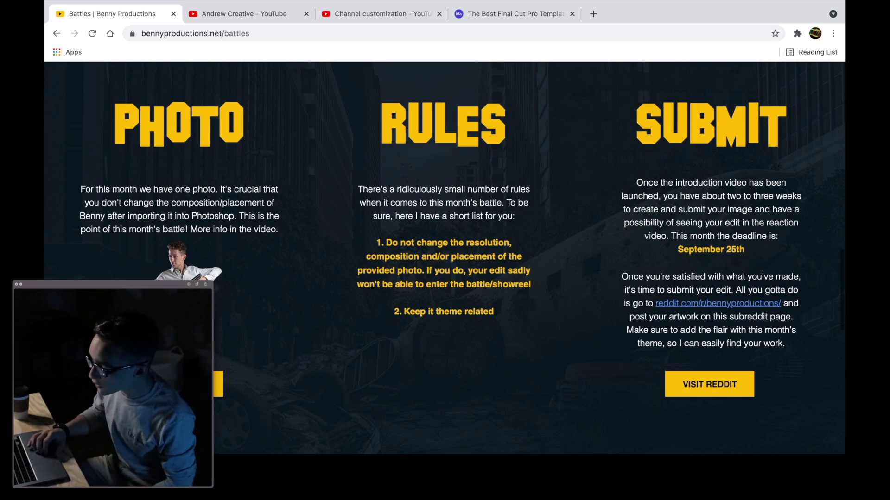
scroll(186, 259, up, 5)
scroll(186, 259, up, 3)
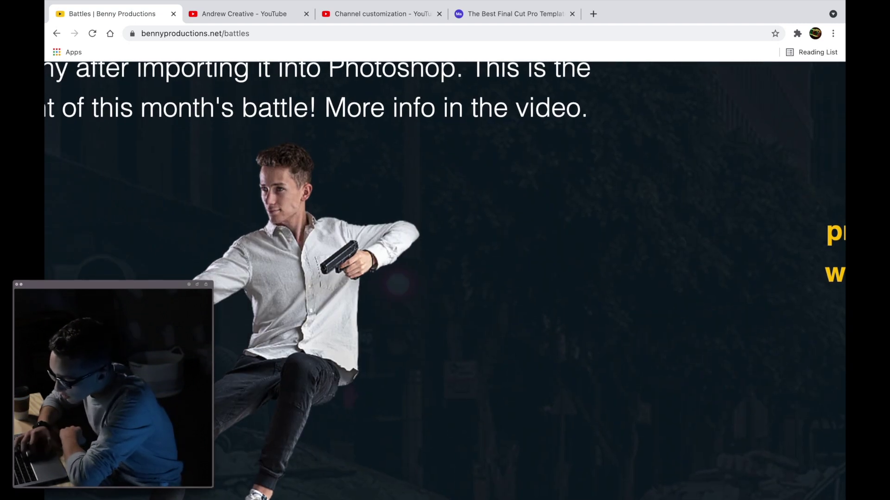
scroll(217, 280, down, 3)
scroll(218, 280, down, 5)
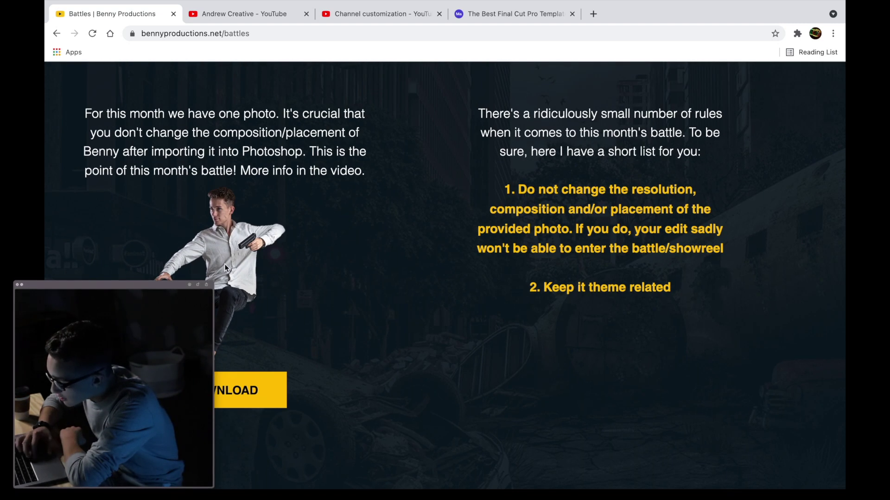
scroll(363, 218, up, 3)
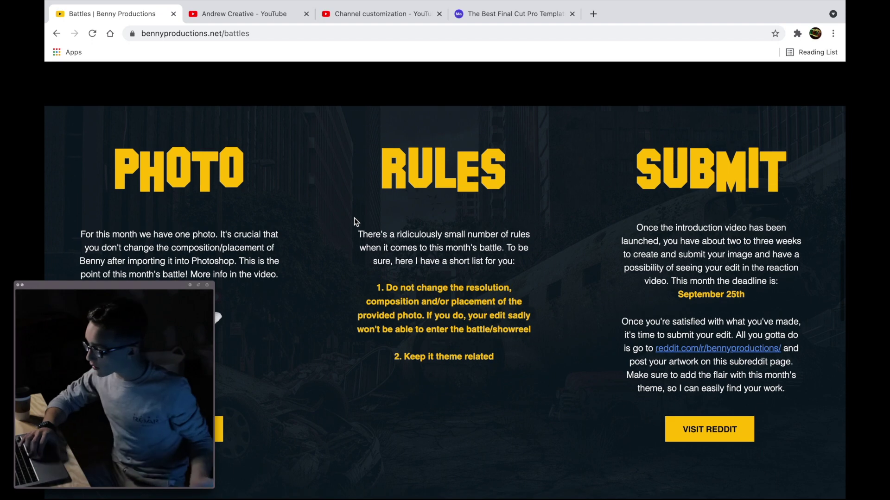
scroll(334, 222, up, 2)
scroll(321, 224, down, 10)
scroll(322, 223, down, 10)
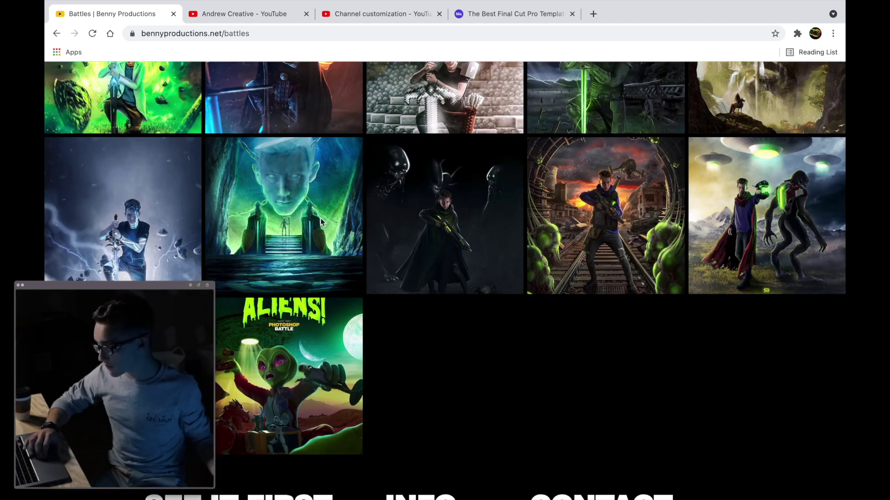
scroll(321, 222, up, 2)
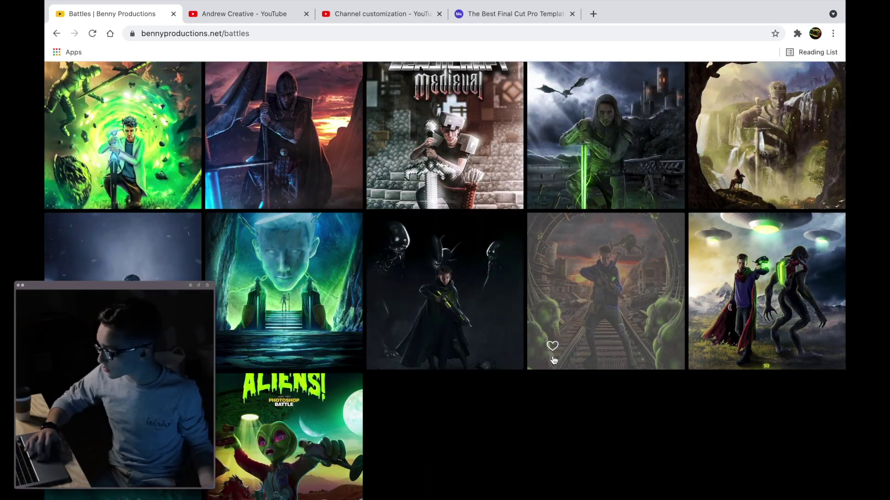
scroll(556, 356, up, 5)
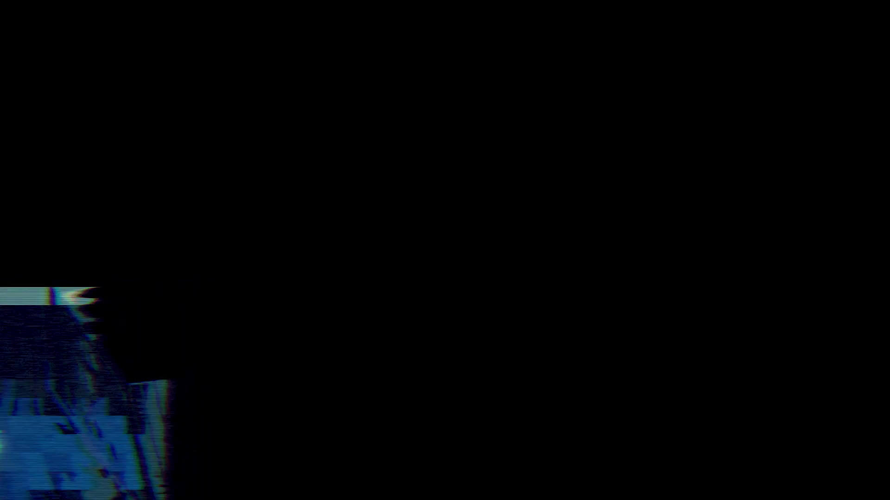